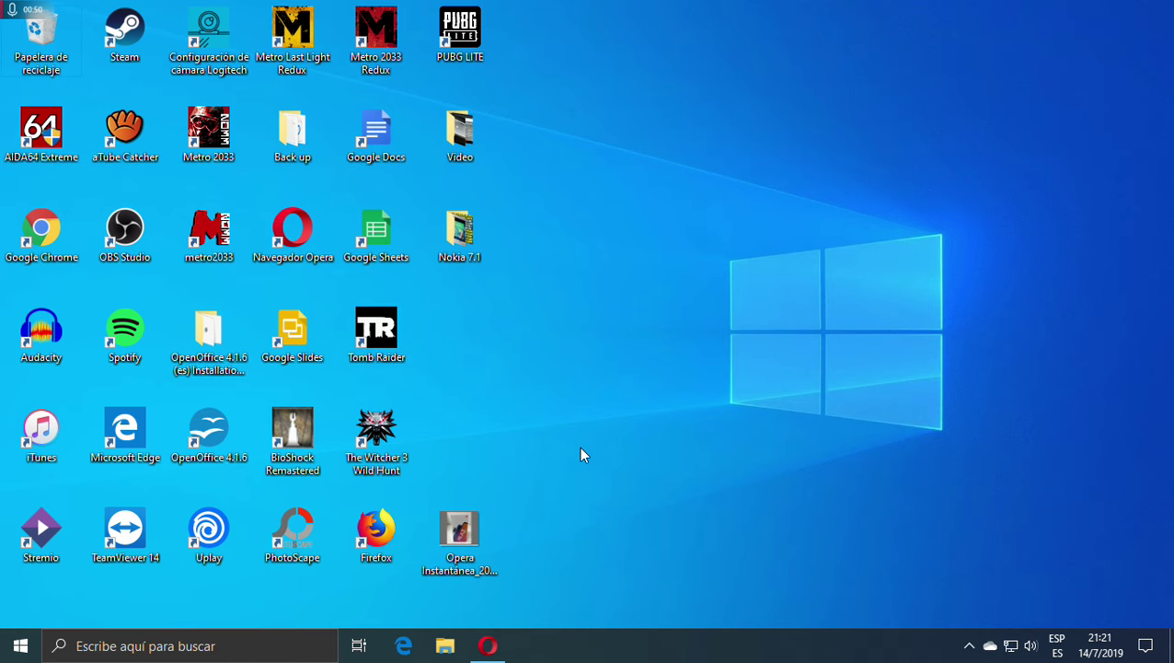
pyautogui.click(207, 648)
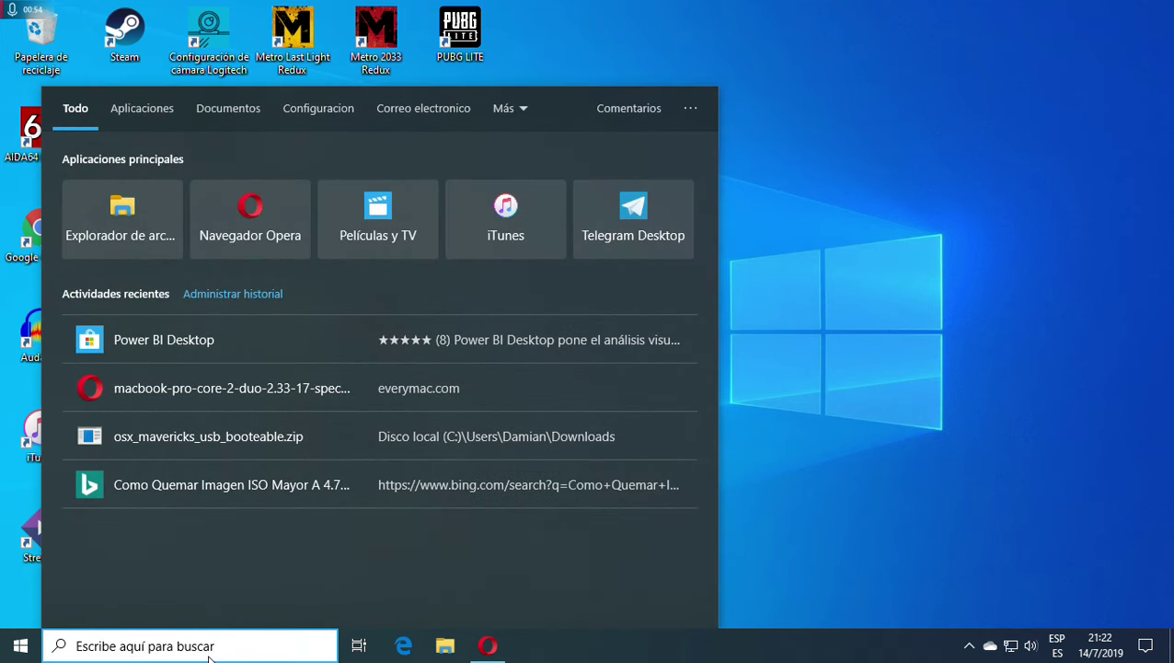
pyautogui.write('EJE')
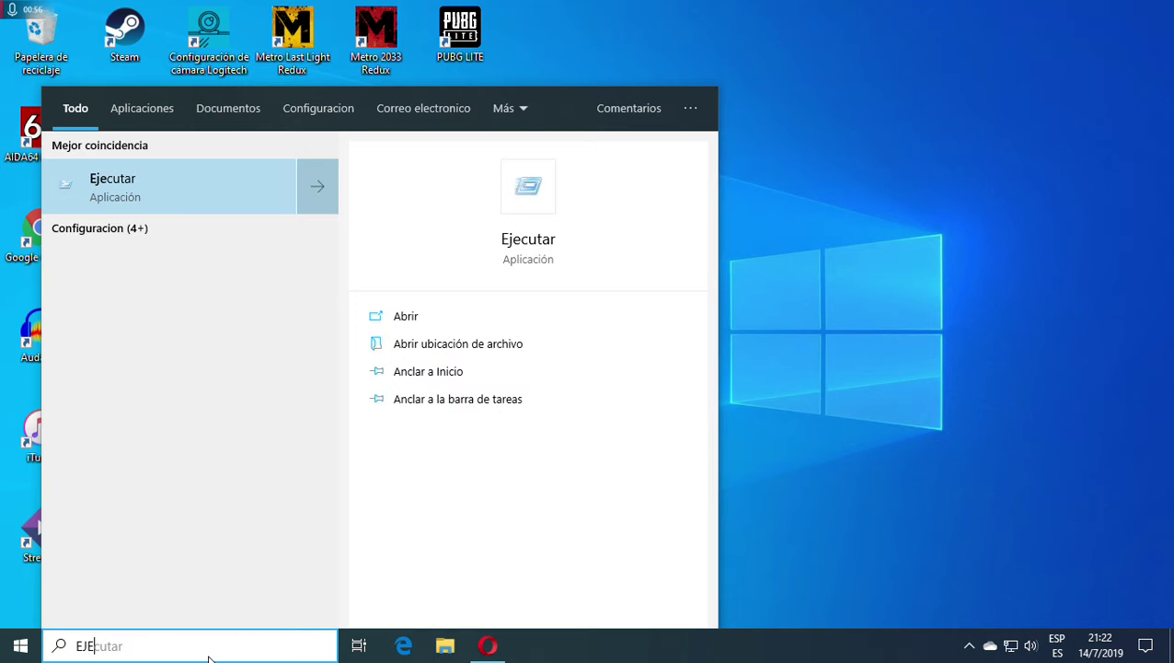
pyautogui.press('Return')
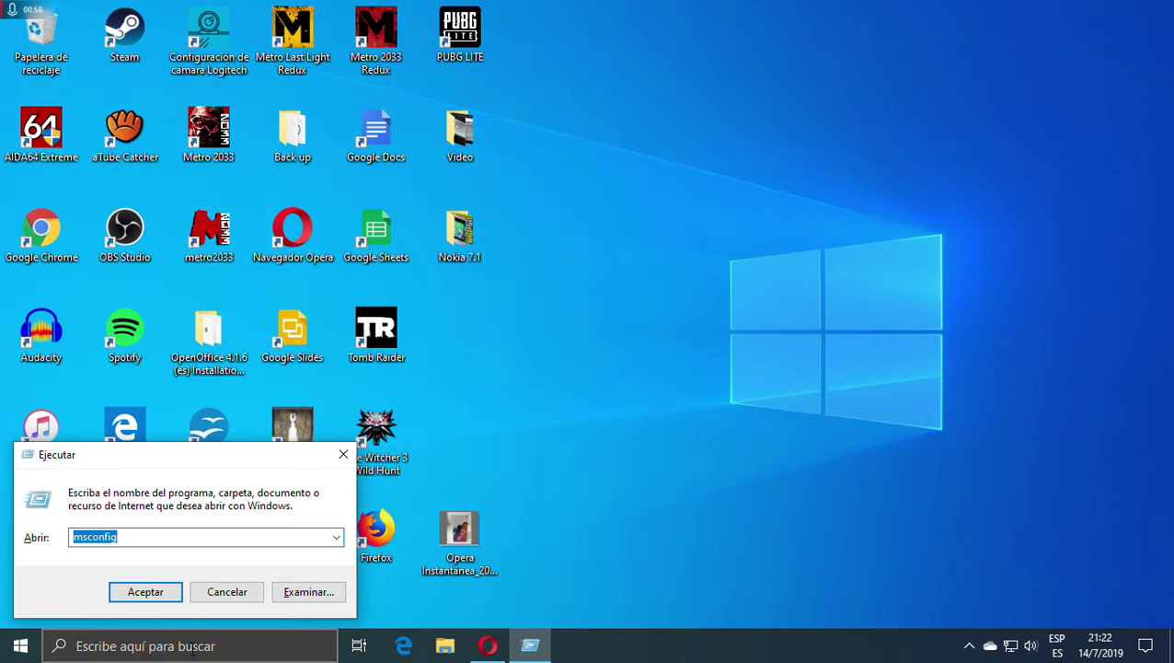
pyautogui.write('"shutdown –s –t 6"')
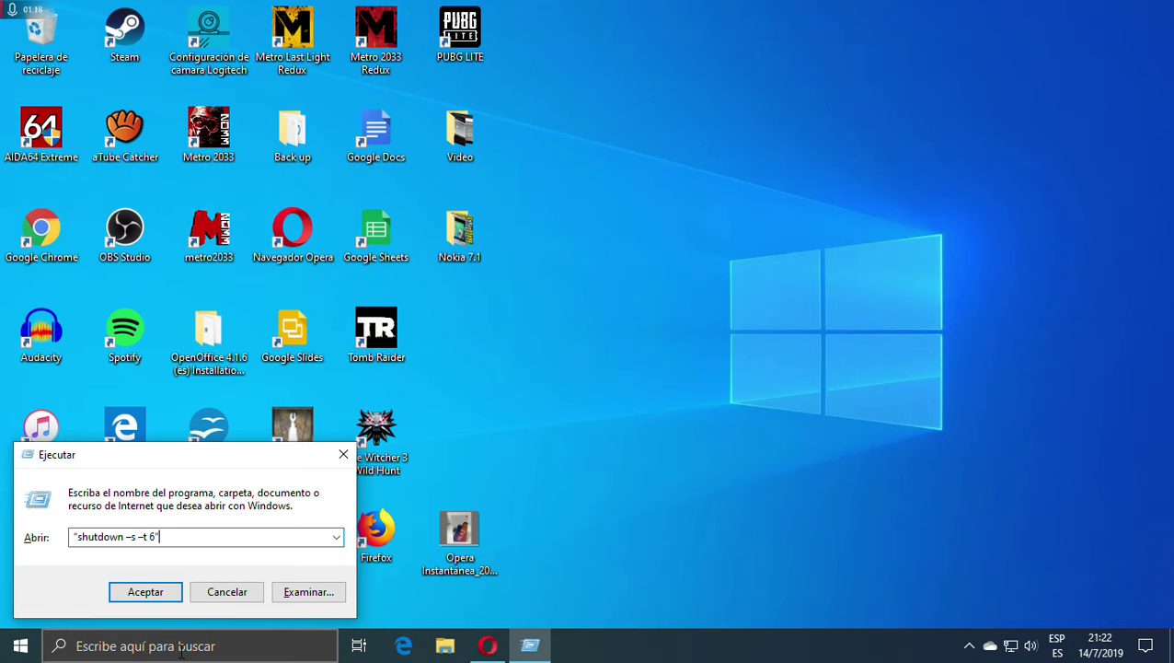
pyautogui.press('BackSpace')
pyautogui.press('BackSpace')
pyautogui.press('BackSpace')
pyautogui.press('BackSpace')
pyautogui.press('BackSpace')
pyautogui.press('BackSpace')
pyautogui.press('BackSpace')
pyautogui.press('BackSpace')
pyautogui.press('BackSpace')
pyautogui.press('BackSpace')
pyautogui.press('BackSpace')
pyautogui.press('BackSpace')
pyautogui.press('BackSpace')
pyautogui.press('BackSpace')
pyautogui.press('BackSpace')
pyautogui.press('BackSpace')
pyautogui.press('BackSpace')
pyautogui.press('BackSpace')
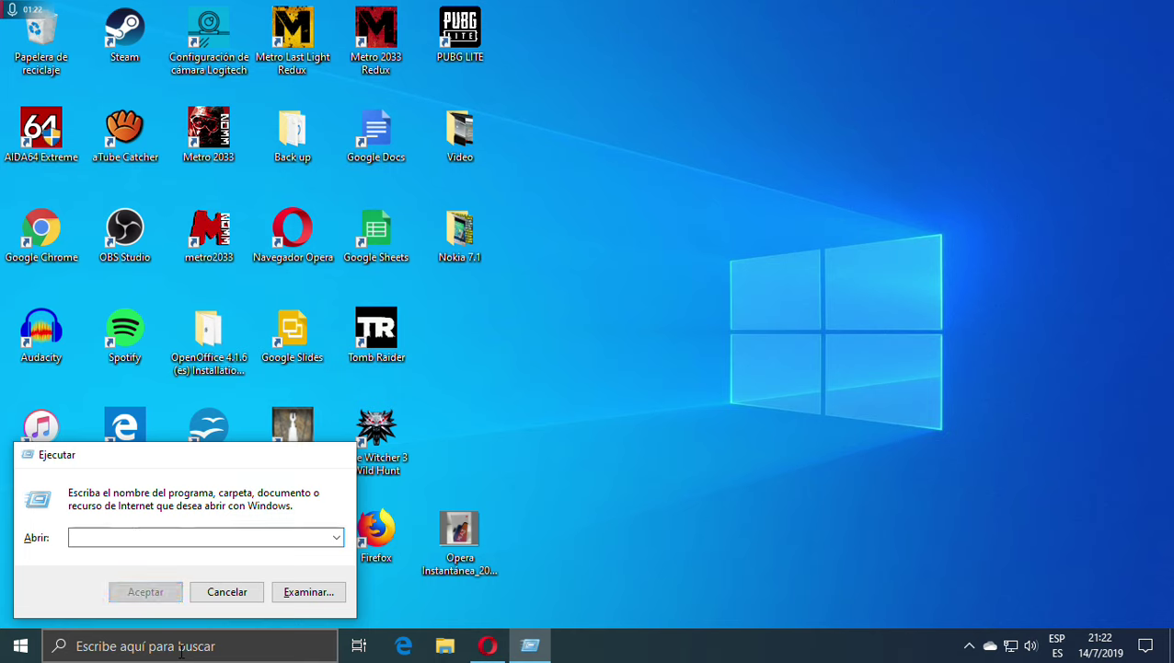
pyautogui.press('Escape')
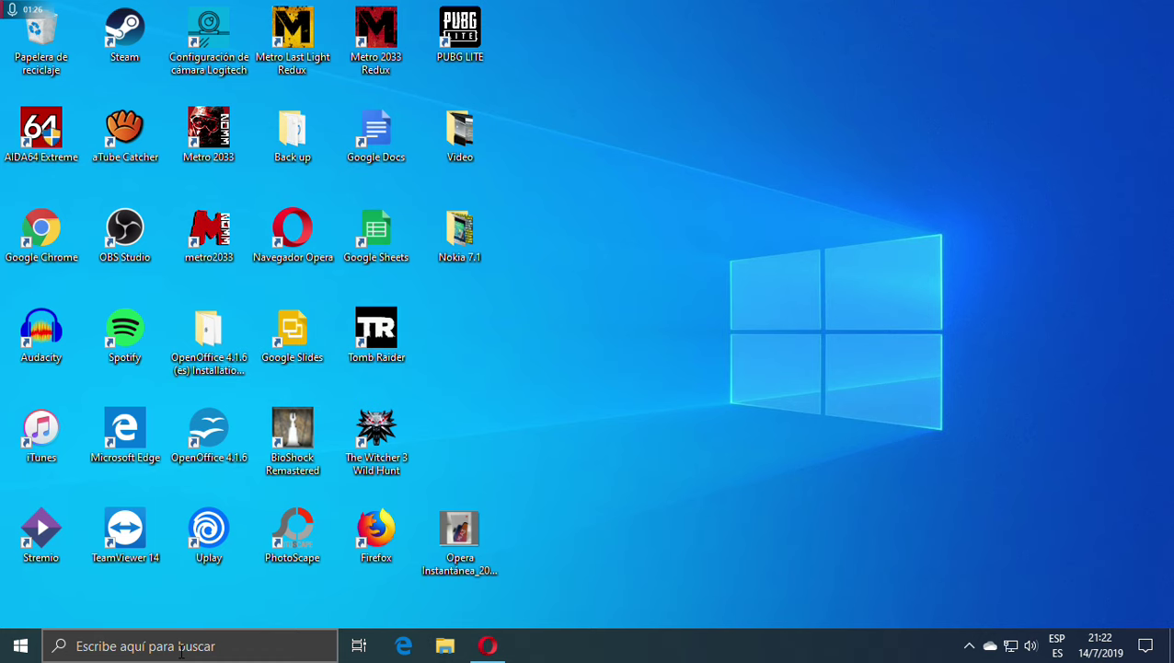
# - Open Programador de tareas and allow it to make changes to the device
pyautogui.click(181, 647)
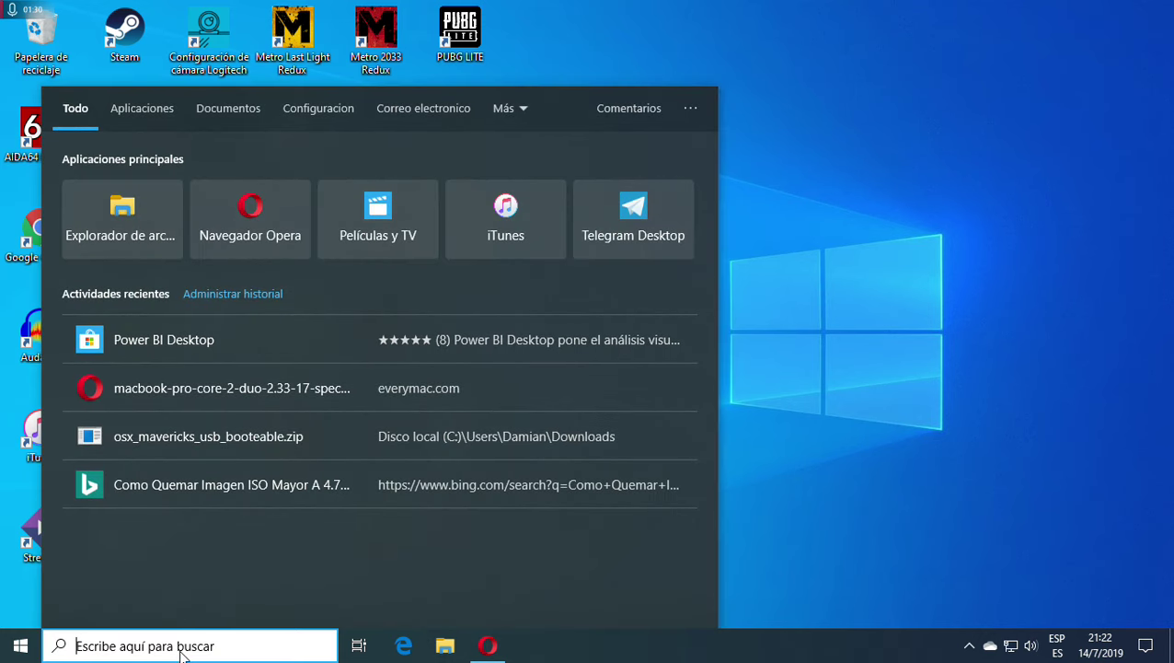
pyautogui.write('TA')
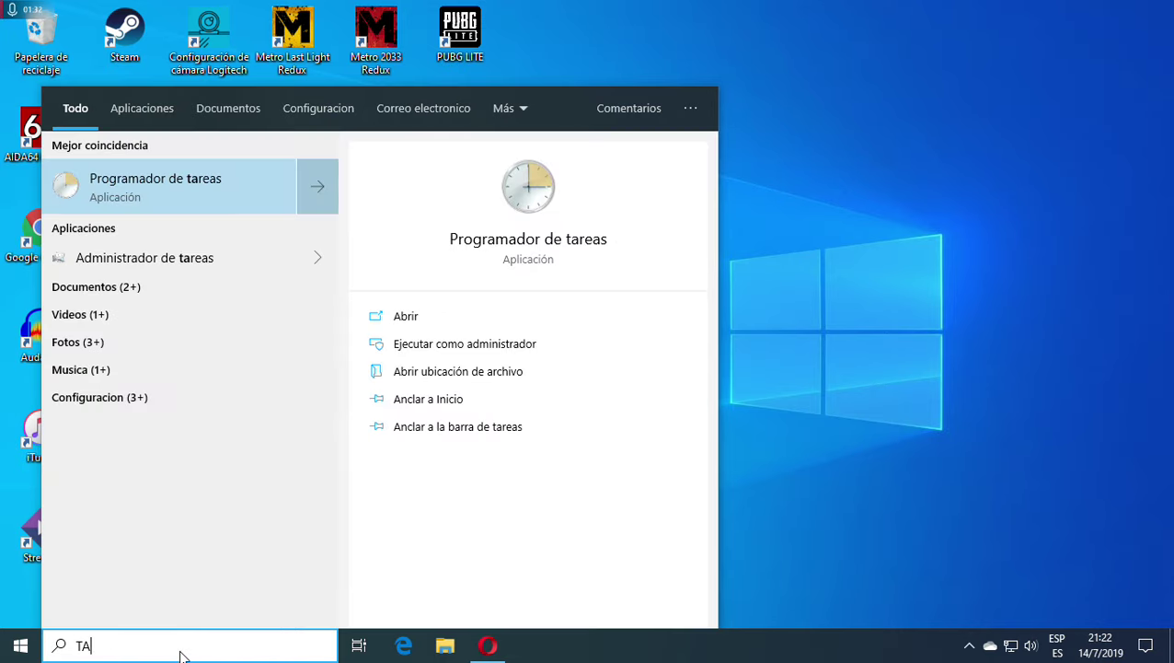
pyautogui.press('Return')
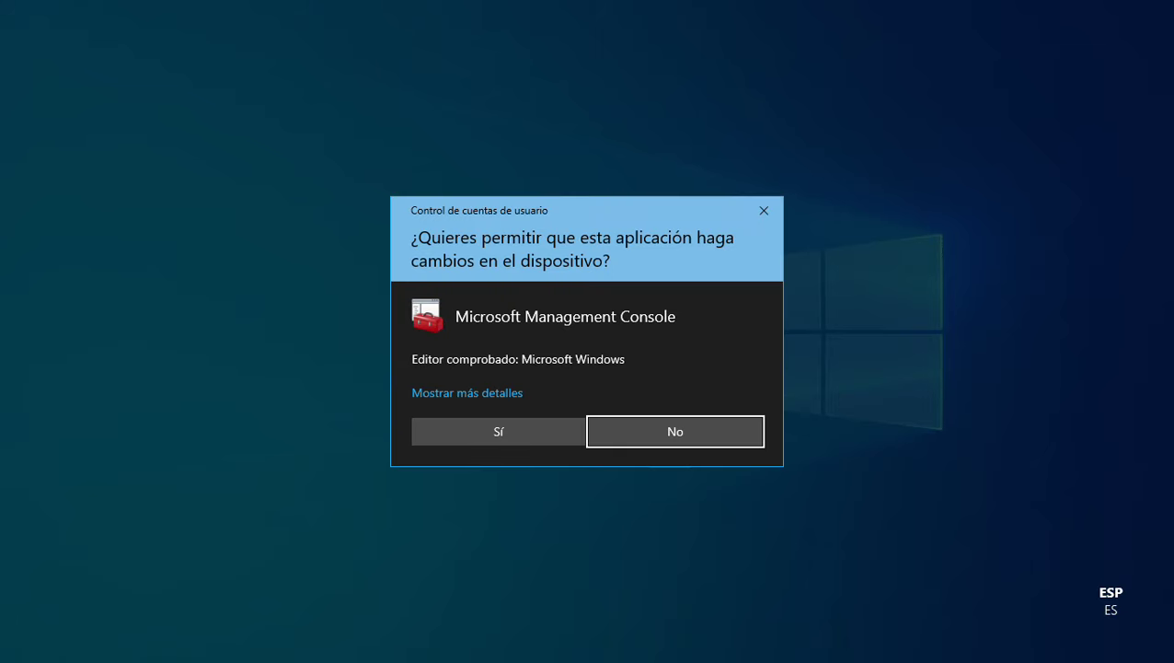
pyautogui.click(498, 436)
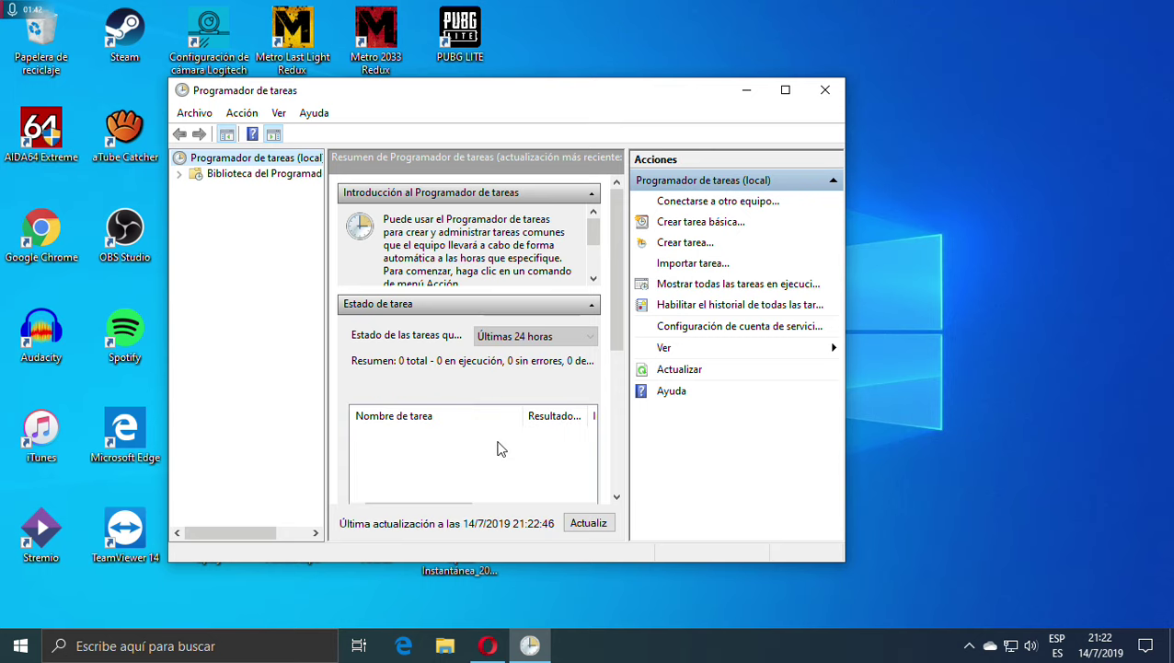
# - Start creating a basic task and name it "Apagado"
pyautogui.click(684, 230)
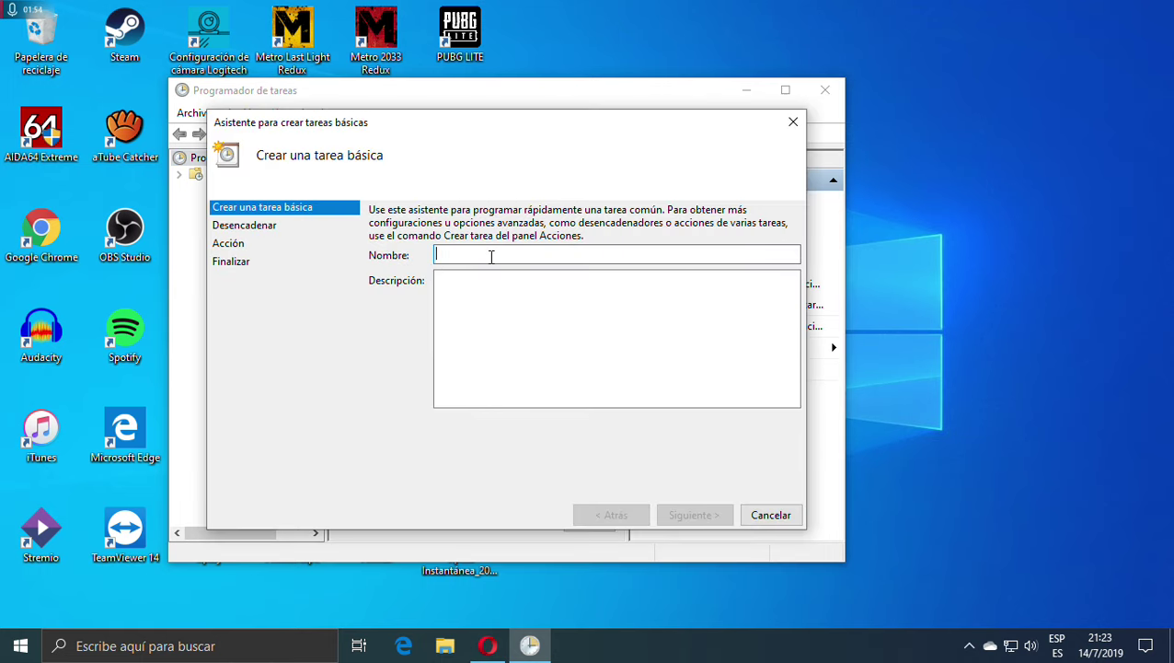
pyautogui.write('aPAGA')
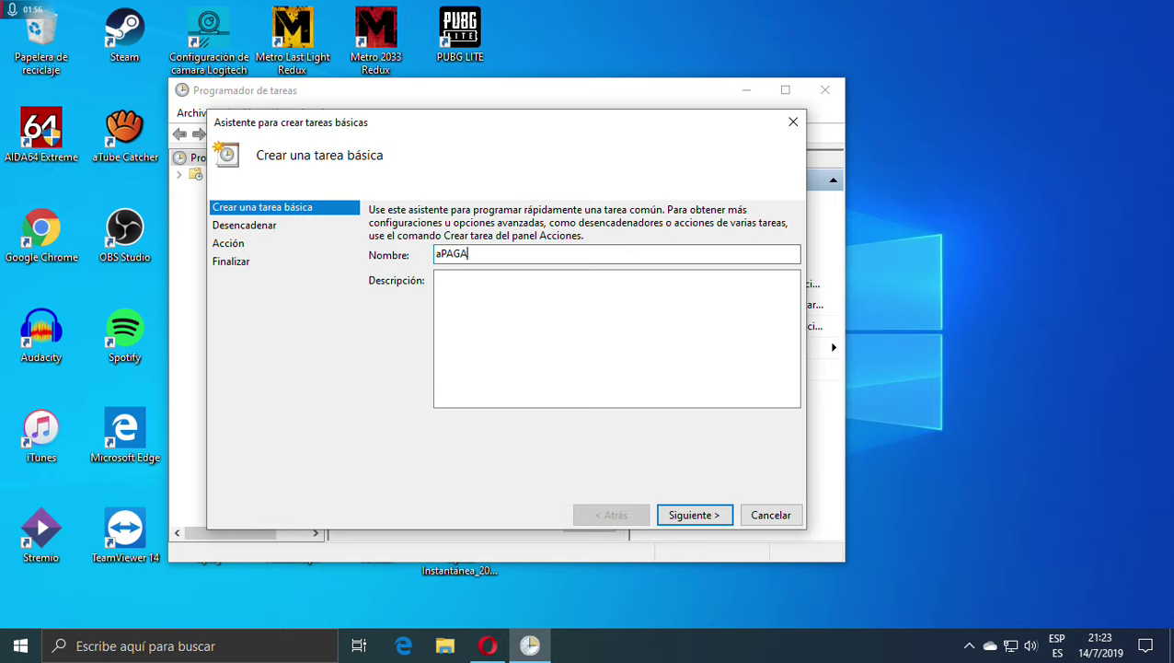
pyautogui.write('DO')
pyautogui.press('BackSpace')
pyautogui.press('BackSpace')
pyautogui.press('BackSpace')
pyautogui.press('BackSpace')
pyautogui.press('BackSpace')
pyautogui.press('BackSpace')
pyautogui.press('BackSpace')
pyautogui.write('Apagado')
# - Enter the task description "Al demonio y mas haya" and continue to the trigger settings
pyautogui.click(469, 297)
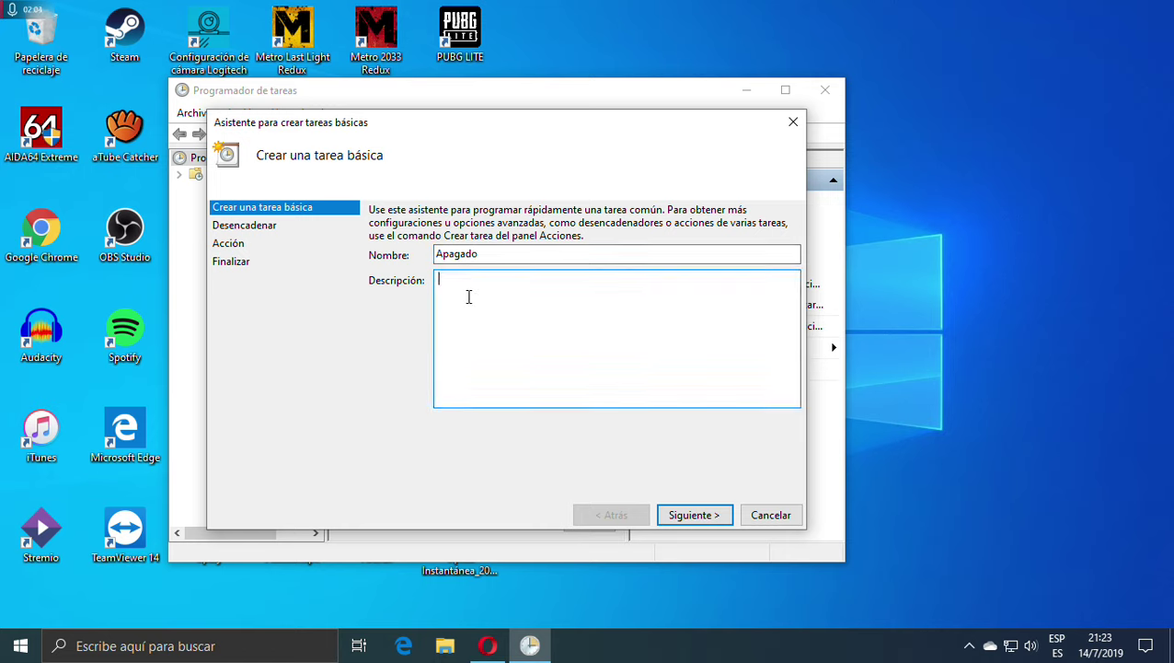
pyautogui.write('Al demonio y mas ')
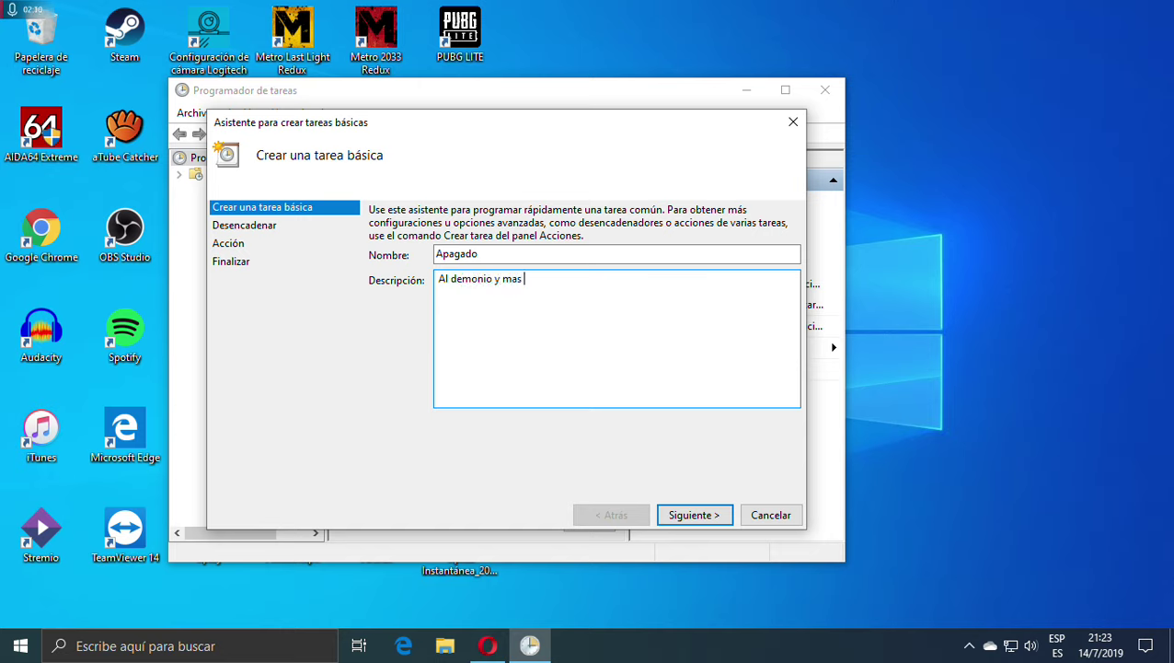
pyautogui.write('haya')
pyautogui.click(683, 517)
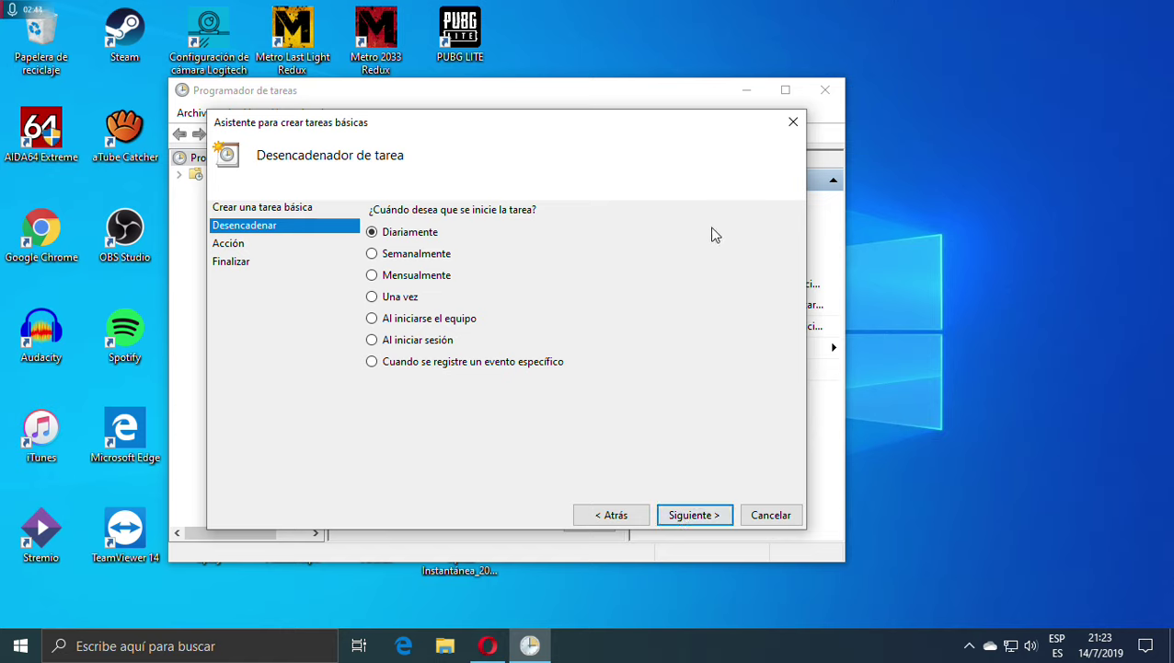
# - Choose Semanalmente as the task's trigger and continue to the weekly schedule
pyautogui.click(401, 257)
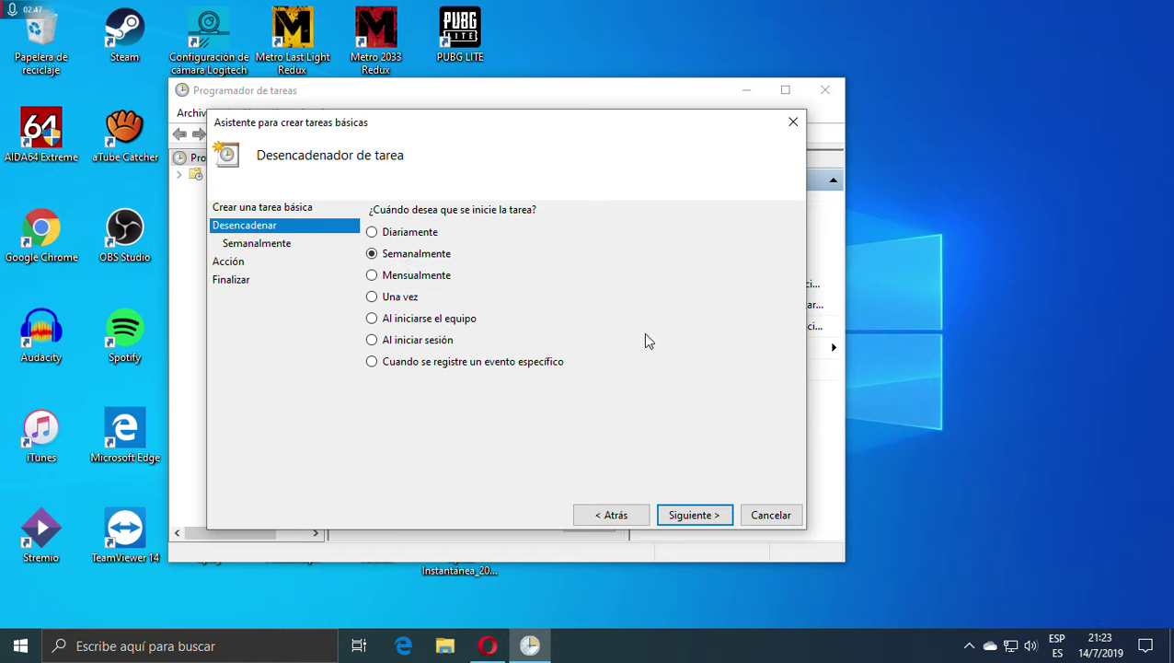
pyautogui.click(709, 515)
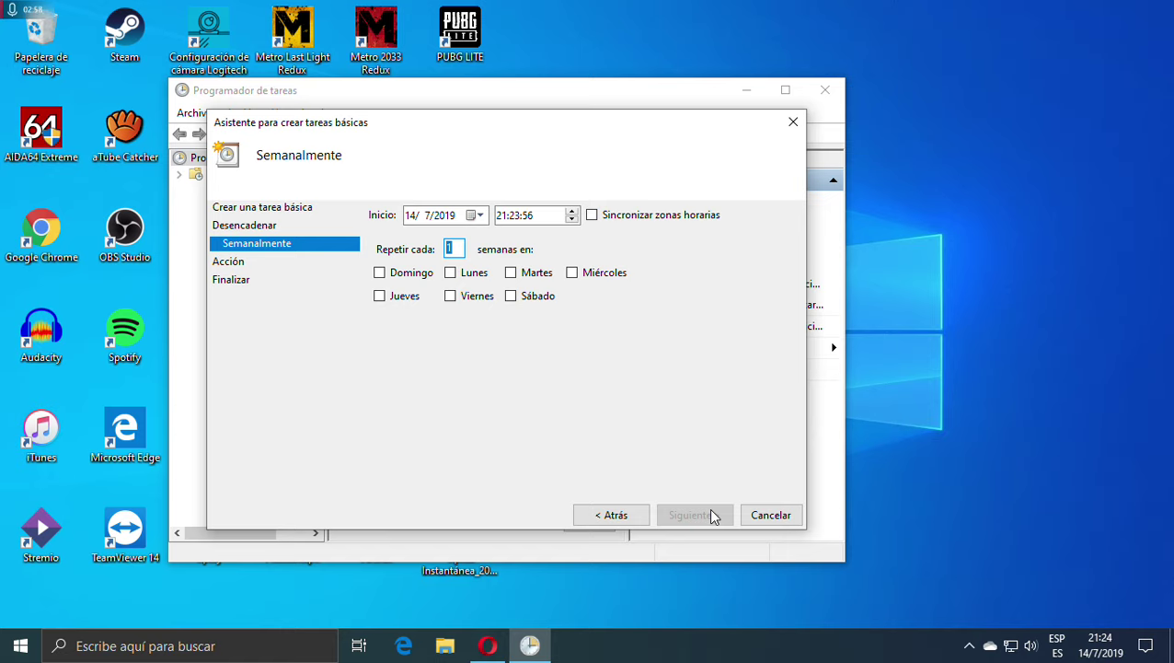
pyautogui.click(381, 276)
pyautogui.click(451, 273)
pyautogui.click(511, 274)
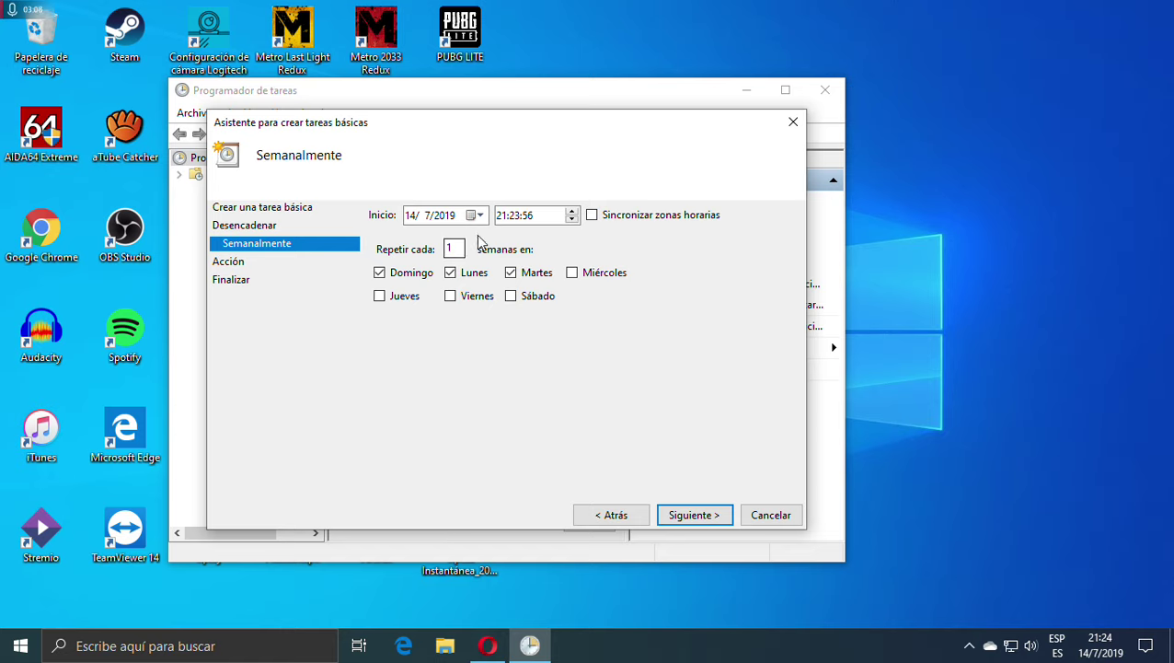
pyautogui.click(522, 299)
pyautogui.click(513, 297)
pyautogui.click(511, 273)
pyautogui.click(571, 274)
pyautogui.click(464, 280)
pyautogui.click(573, 274)
pyautogui.click(379, 277)
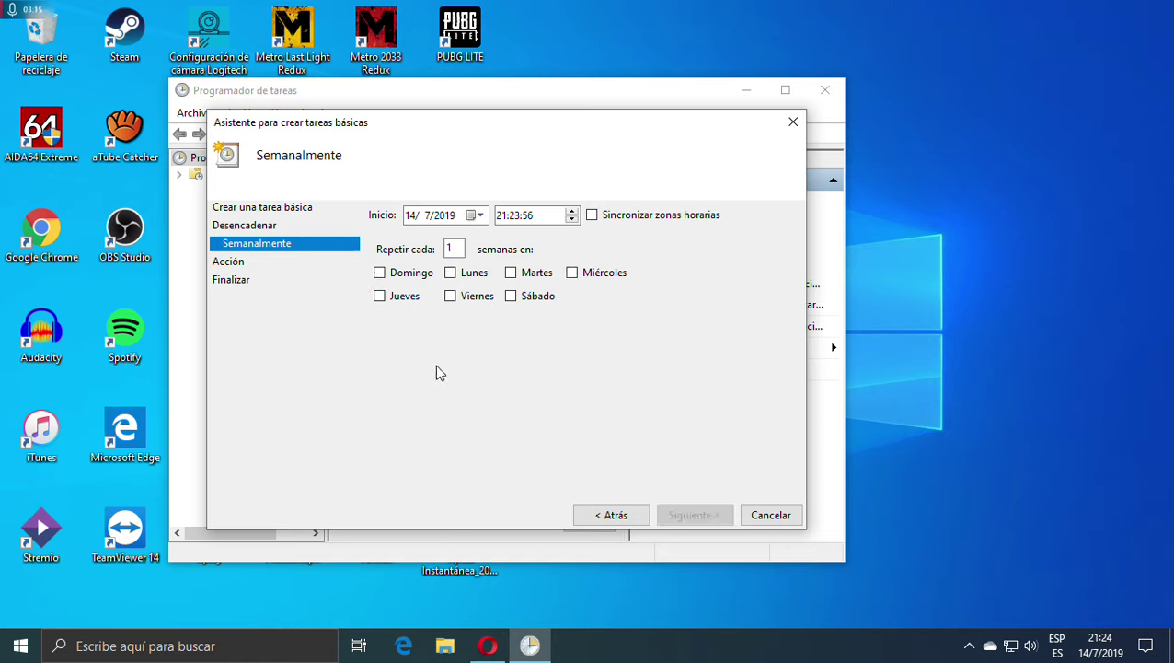
# - Schedule the weekly task for Lunes and accept Iniciar un programa as its action
pyautogui.click(450, 272)
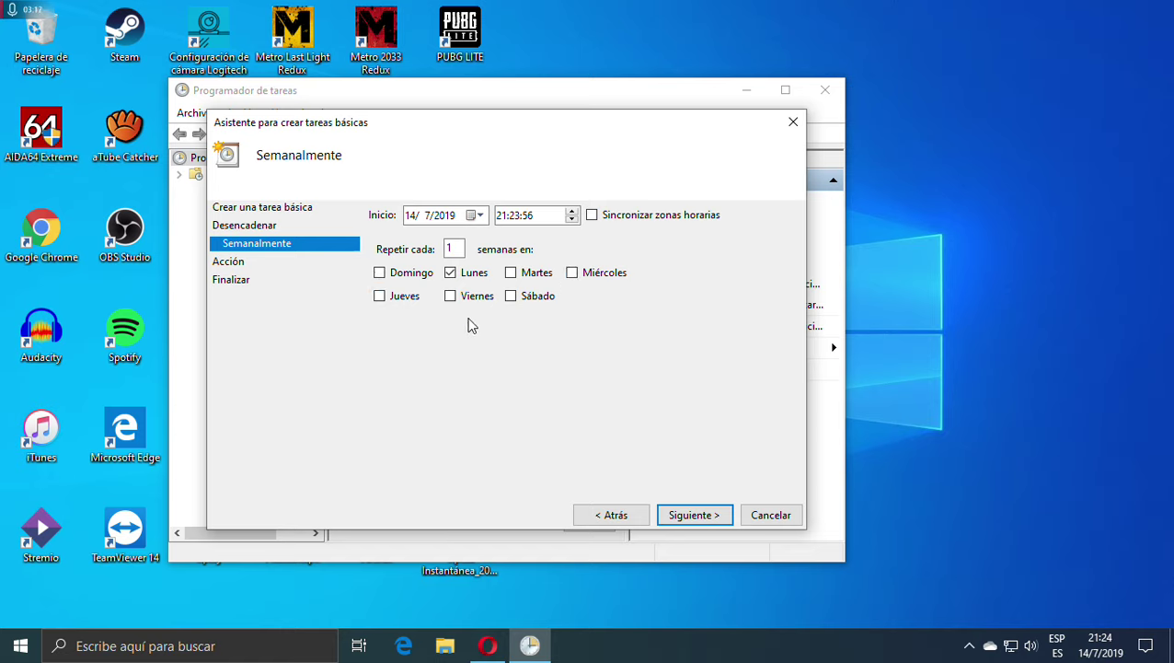
pyautogui.click(690, 516)
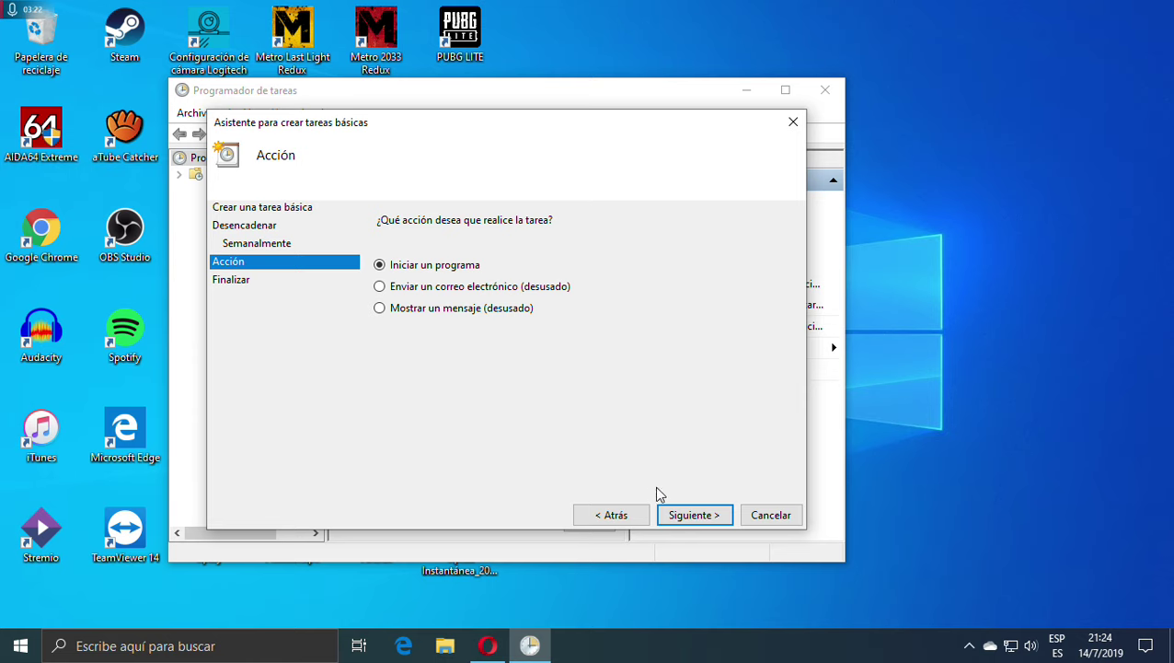
pyautogui.click(670, 513)
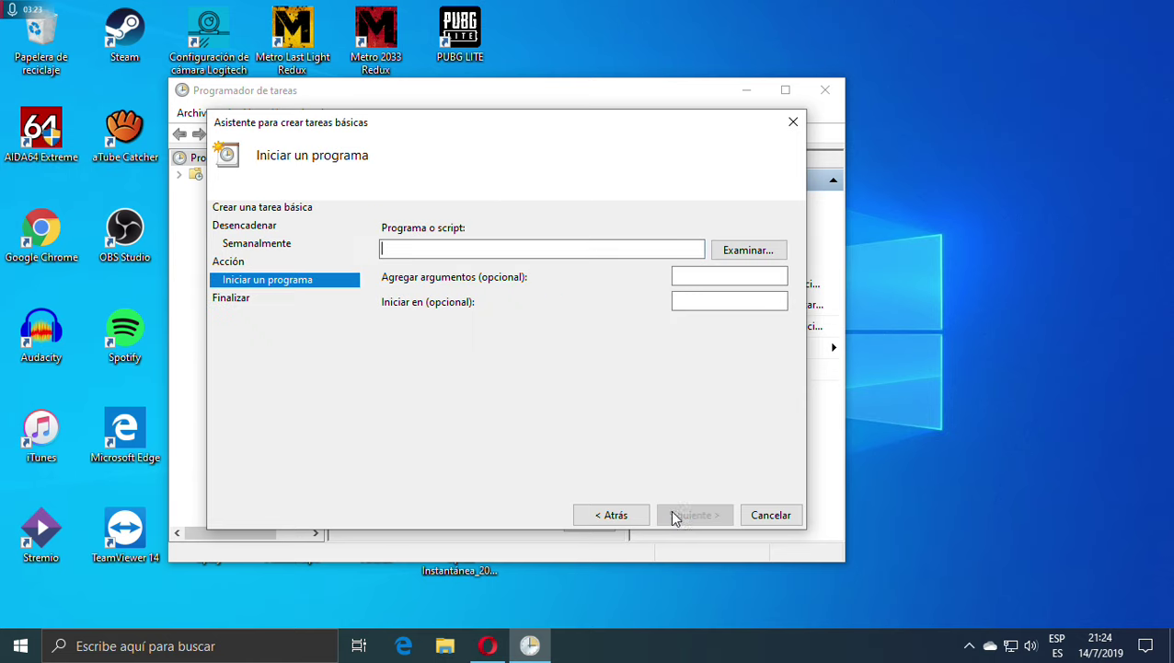
# - Set the task's program to C:\Windows\System32\shutdown.exe with the argument -s
pyautogui.click(761, 247)
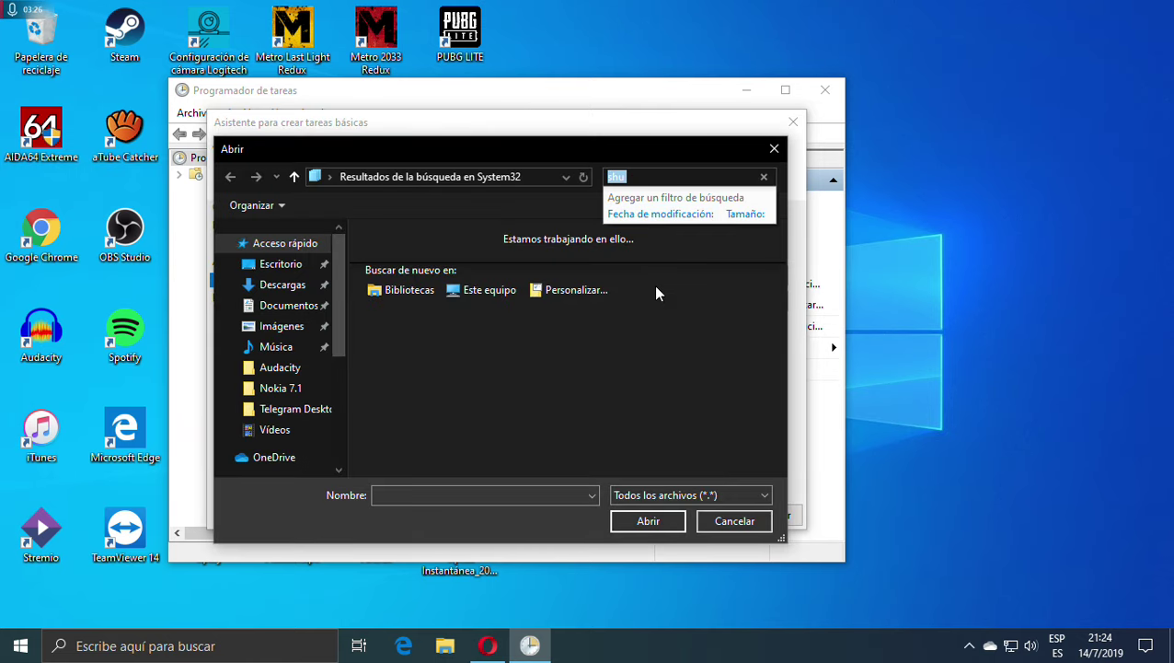
pyautogui.click(631, 176)
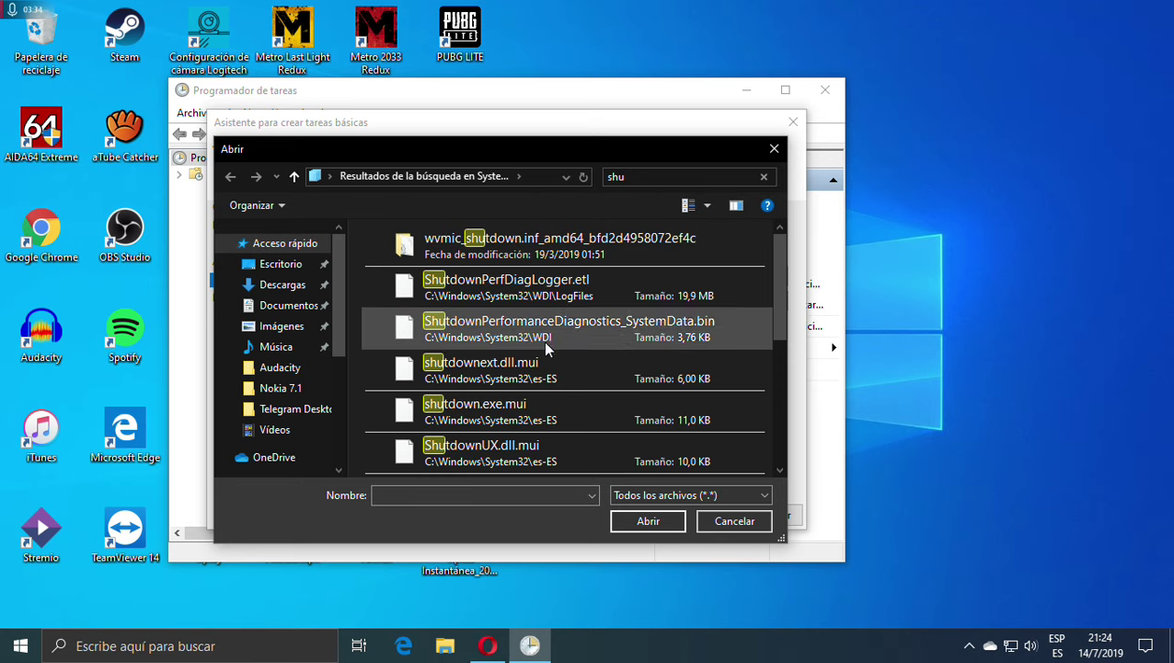
pyautogui.scroll(-2, 546, 347)
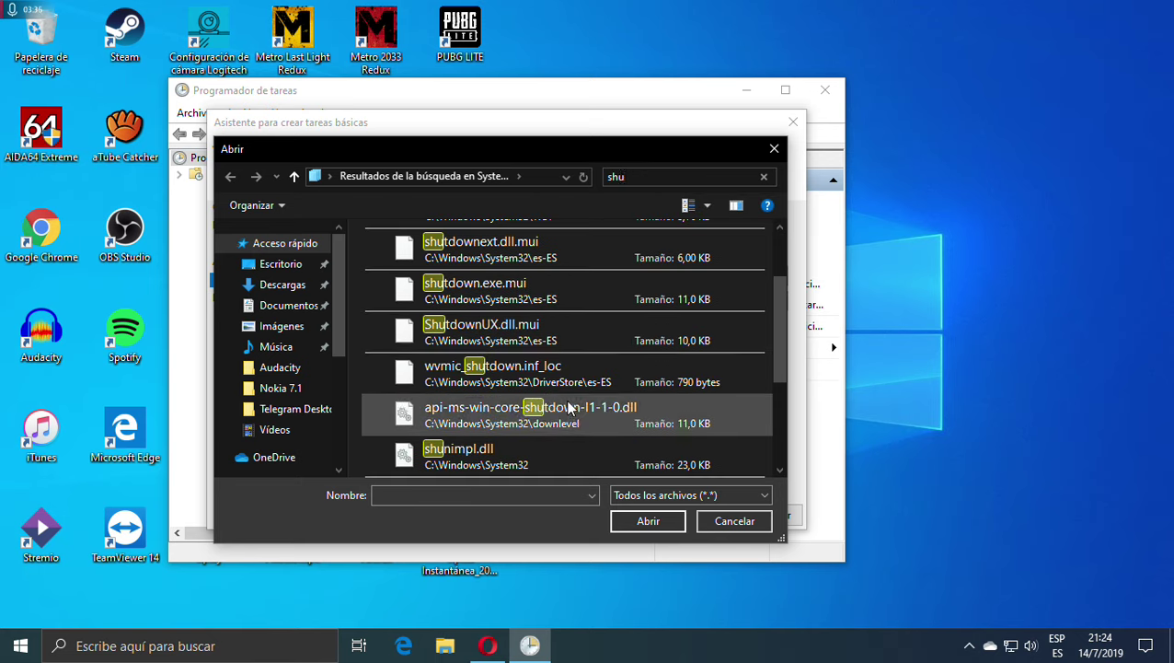
pyautogui.scroll(-3, 582, 330)
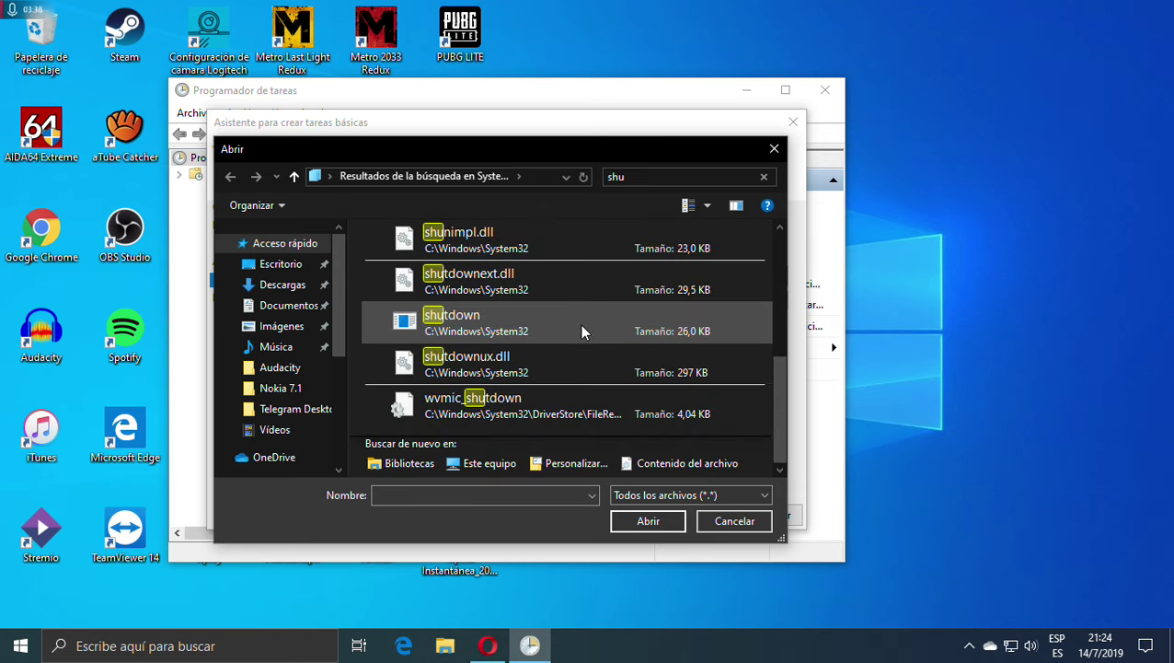
pyautogui.click(477, 332)
pyautogui.doubleClick(476, 324)
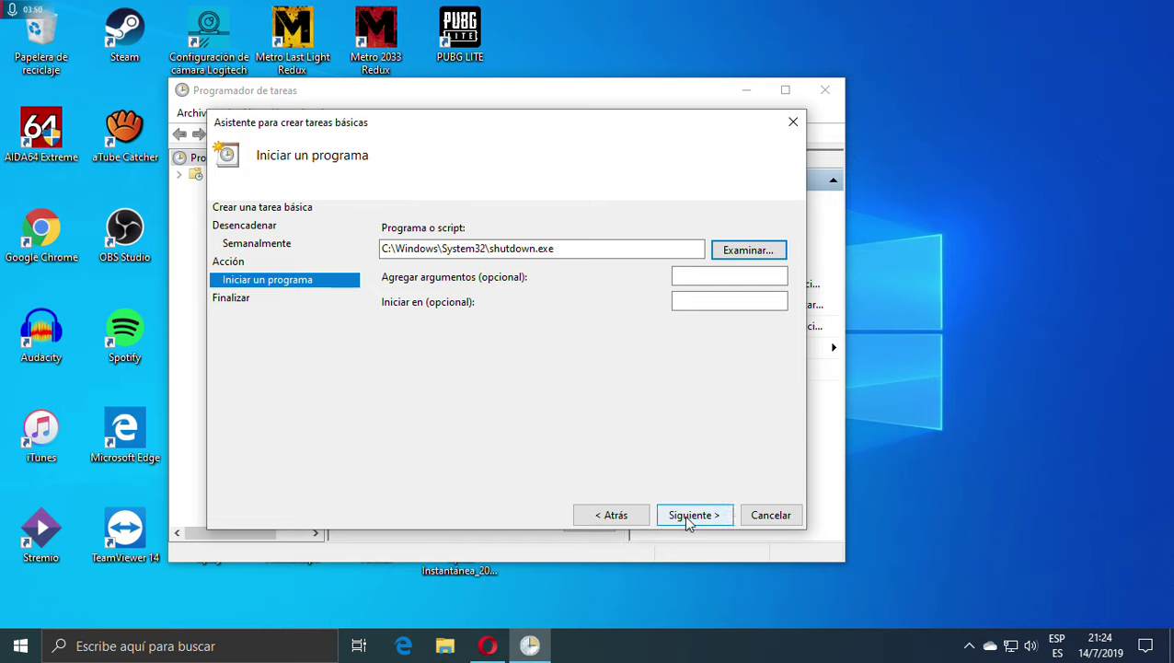
pyautogui.click(695, 281)
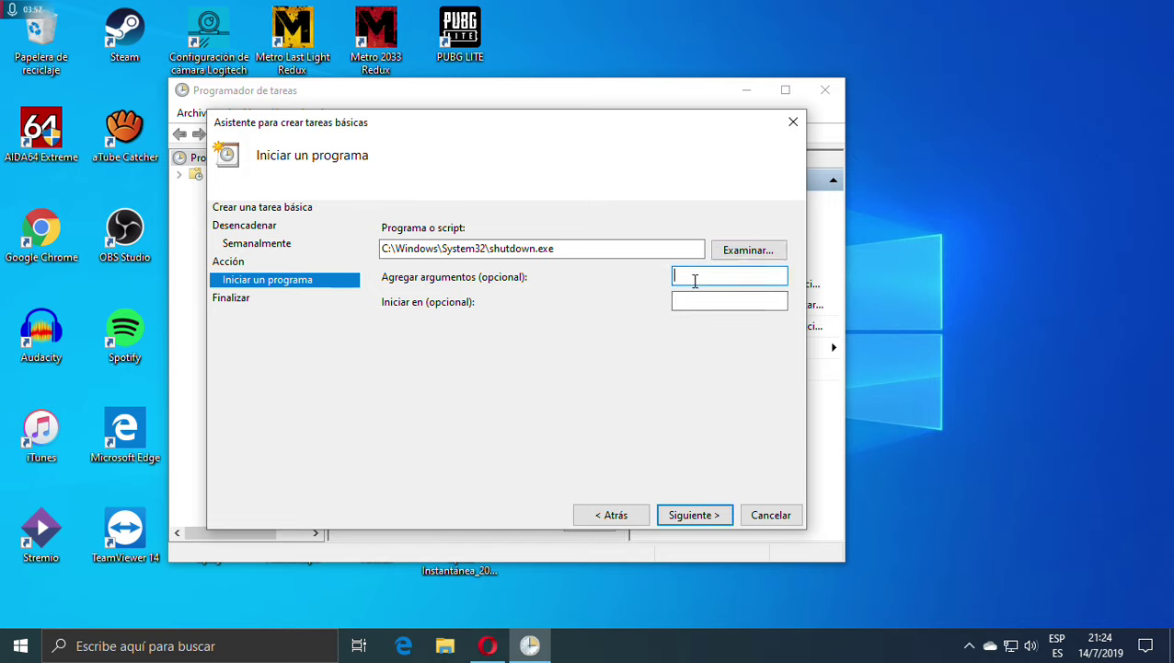
pyautogui.write('-s')
# - Open the Ejecutar dialog and enter the command "shutdown –s –t 6" in quotes without running it
pyautogui.click(303, 658)
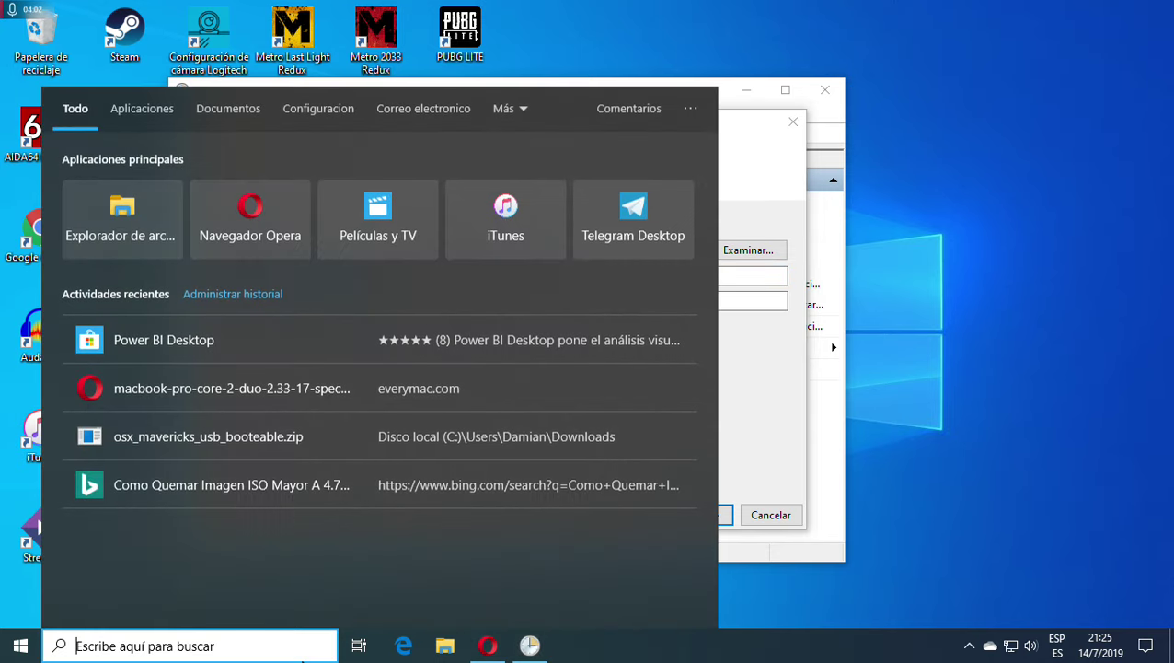
pyautogui.write('e')
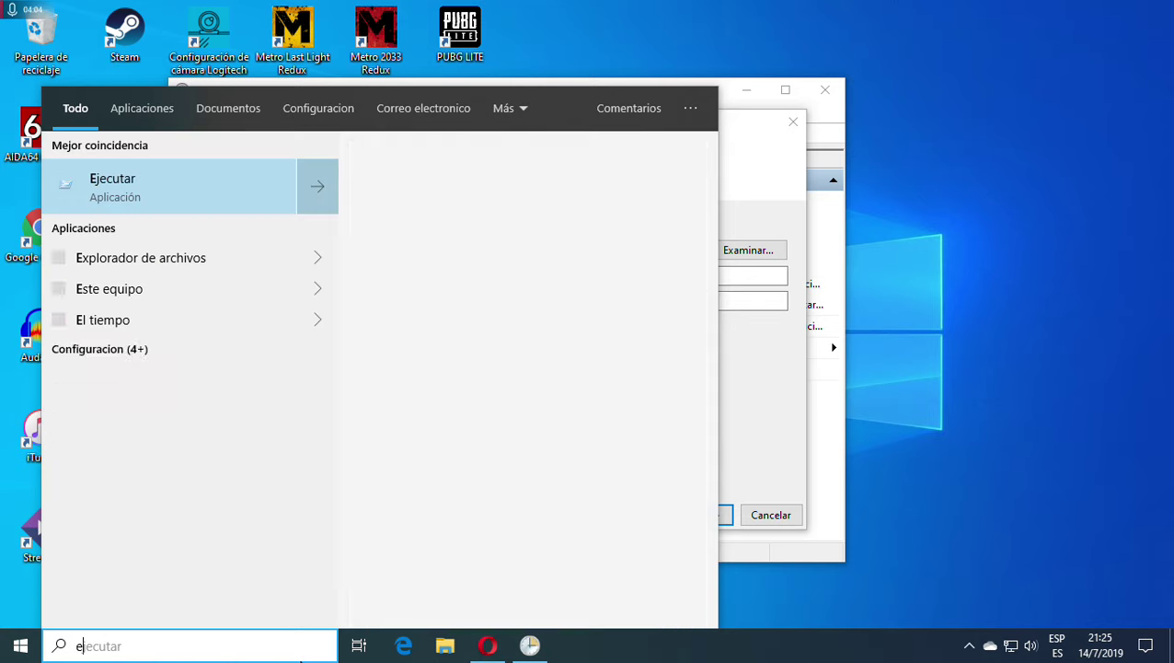
pyautogui.write('je')
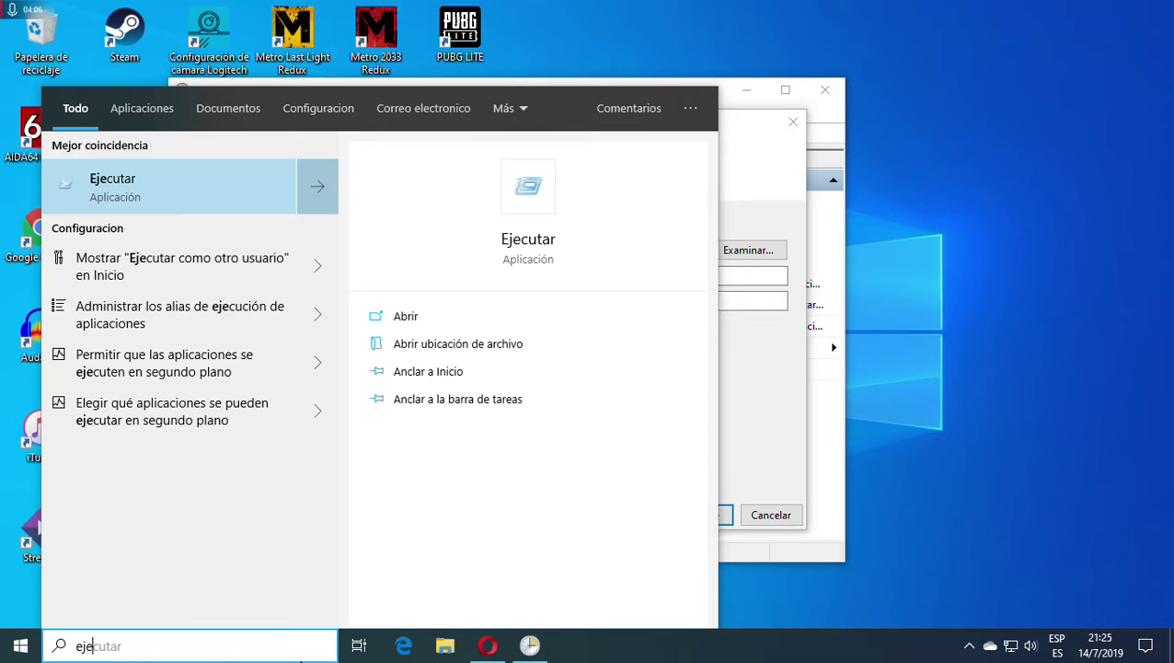
pyautogui.press('Return')
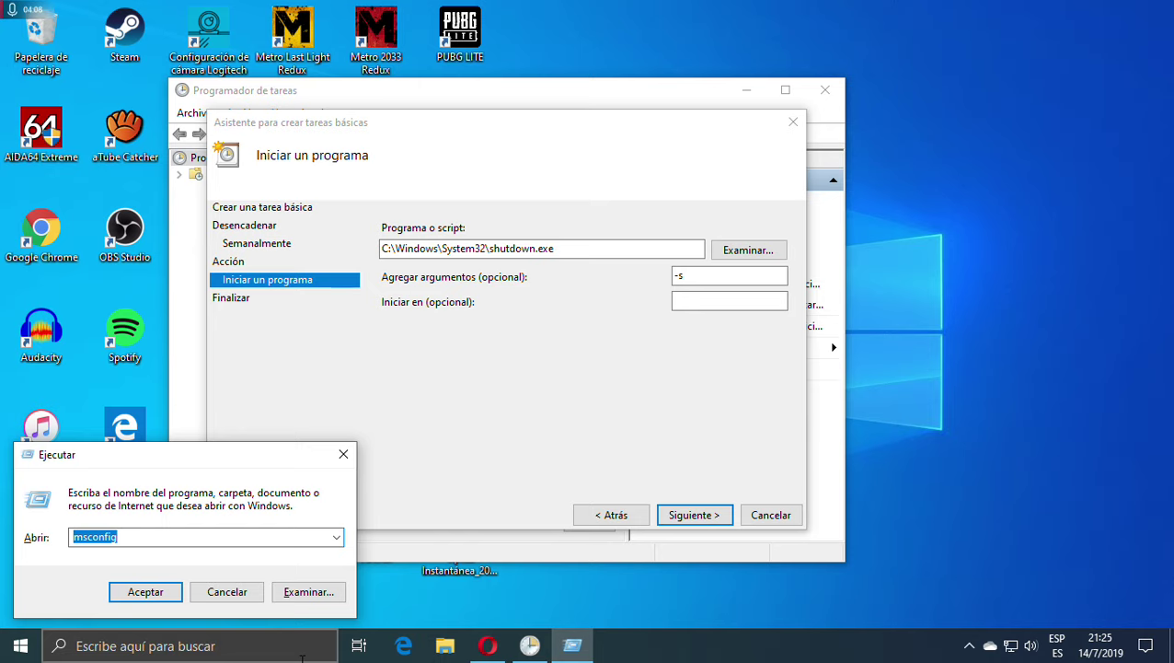
pyautogui.write('"shutdown –s –t 6"')
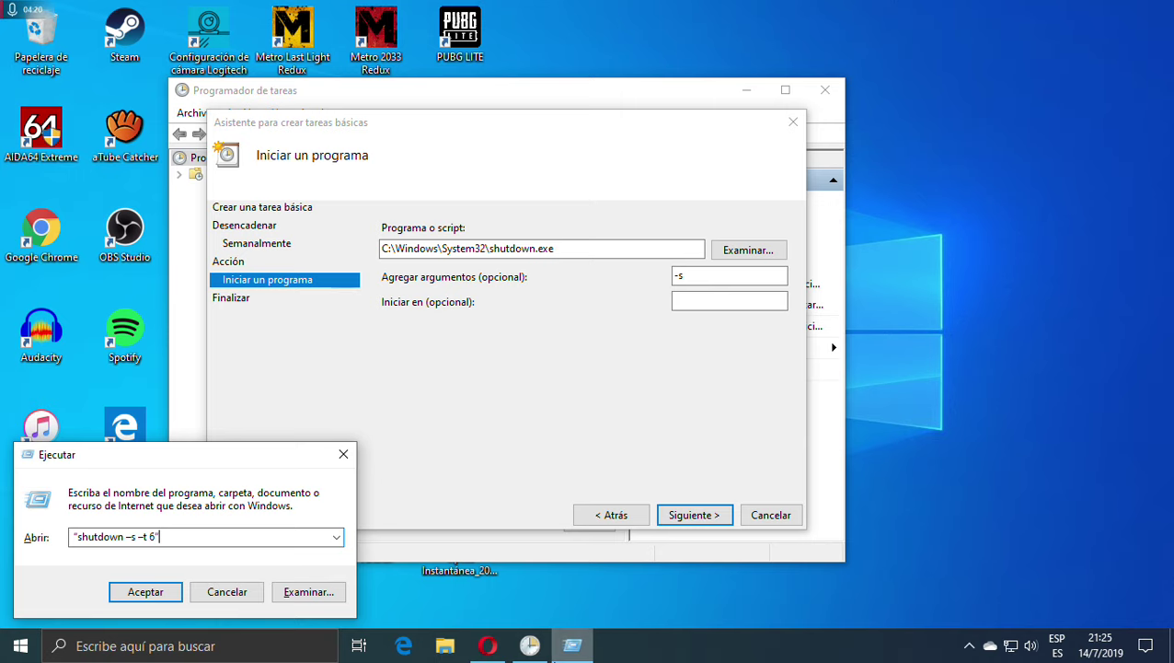
pyautogui.moveTo(571, 646)
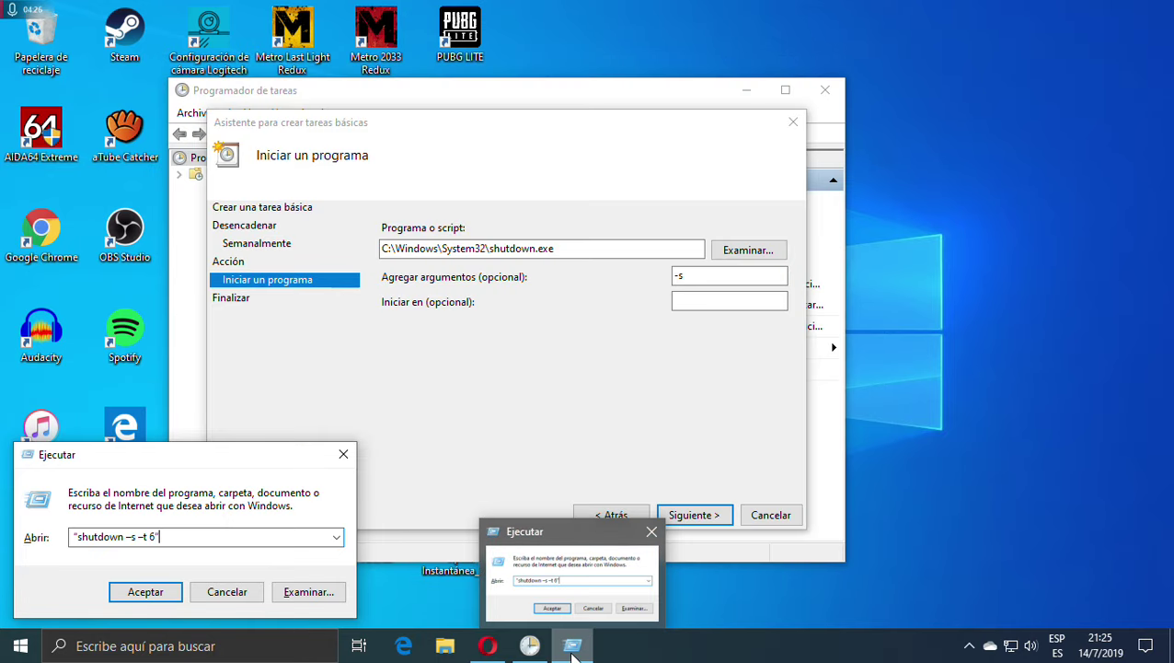
# - Return to the basic task wizard and continue to the task summary
pyautogui.click(515, 649)
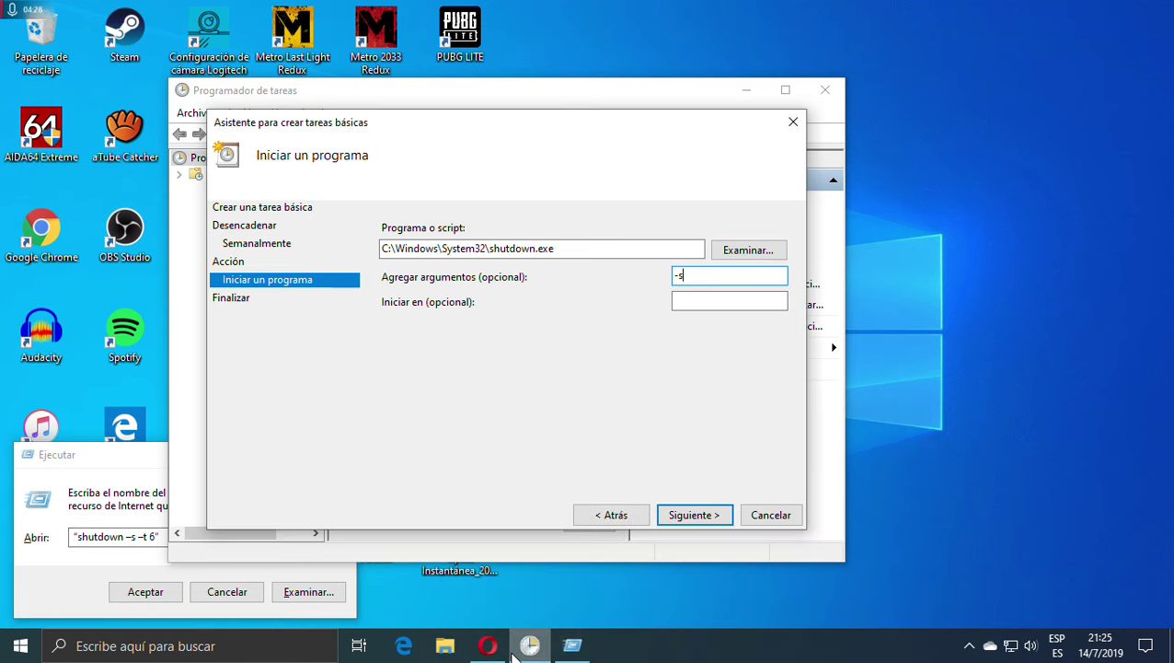
pyautogui.click(695, 516)
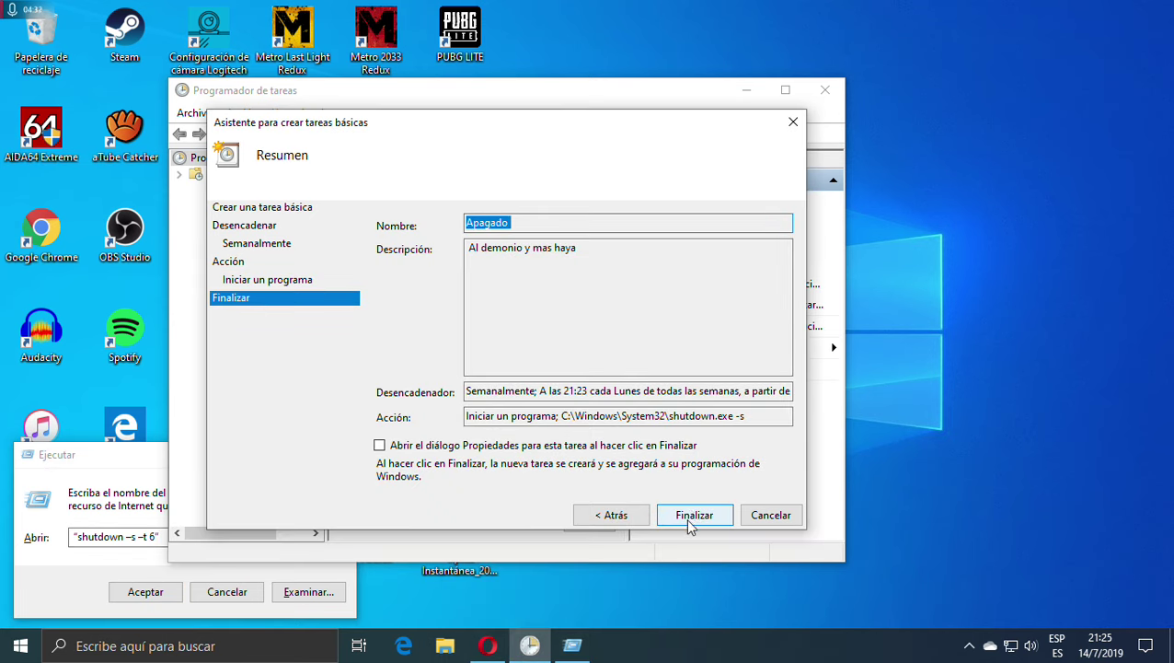